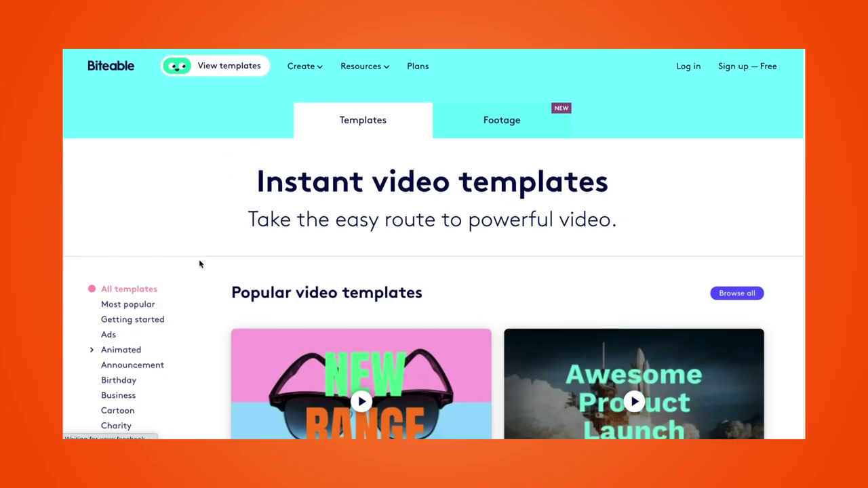
- Browse the Social media template category to find the Giveaway Winner template
{"action": "scroll", "coordinate": [200, 263], "scroll_direction": "down", "scroll_amount": 2}
{"action": "scroll", "coordinate": [201, 265], "scroll_direction": "down", "scroll_amount": 4}
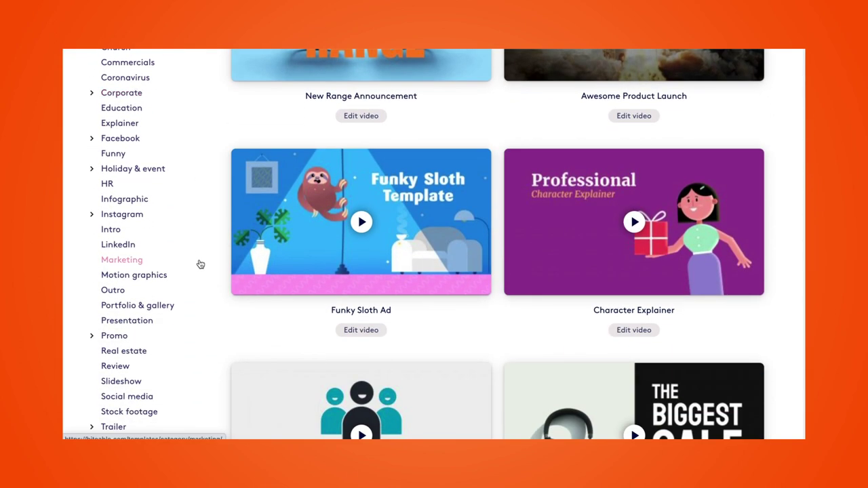
{"action": "left_click", "coordinate": [145, 398]}
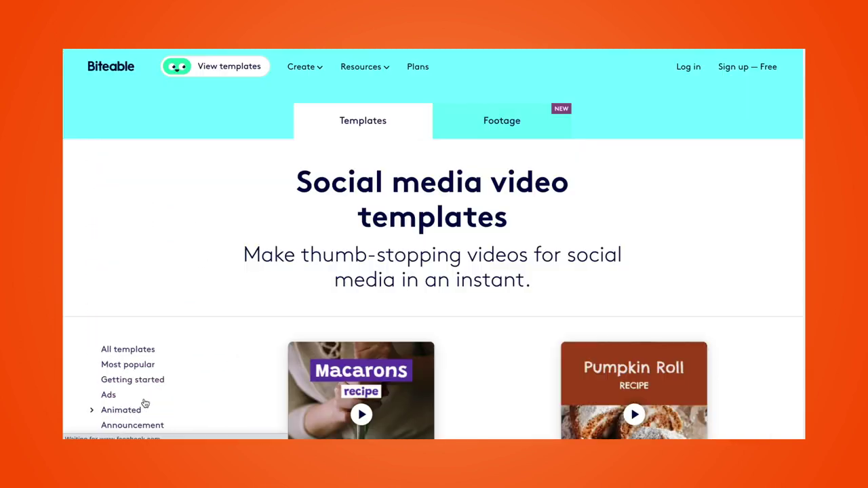
{"action": "scroll", "coordinate": [237, 305], "scroll_direction": "down", "scroll_amount": 5}
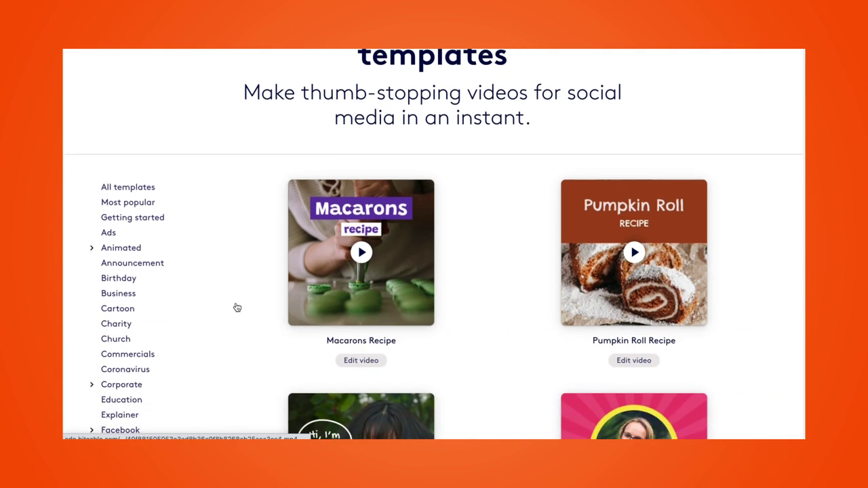
{"action": "scroll", "coordinate": [237, 307], "scroll_direction": "down", "scroll_amount": 1}
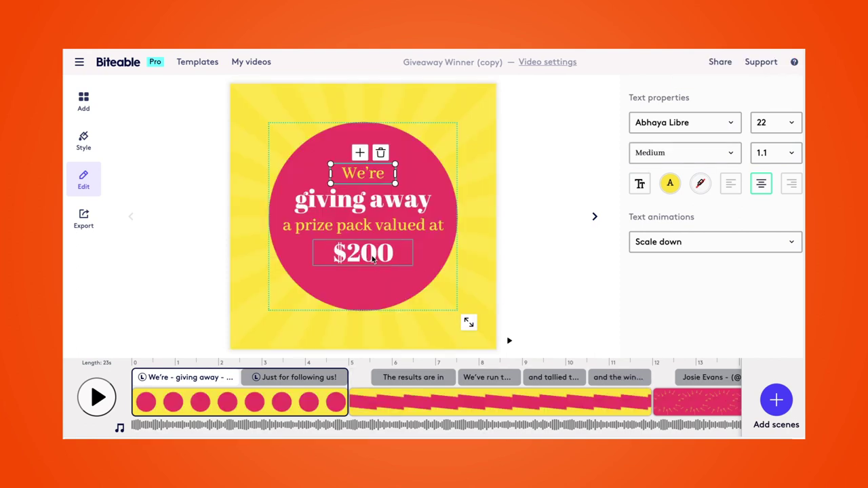
- Delete the $200 text and change the prize line to 'a Biteable subscription!'
{"action": "left_click", "coordinate": [372, 256]}
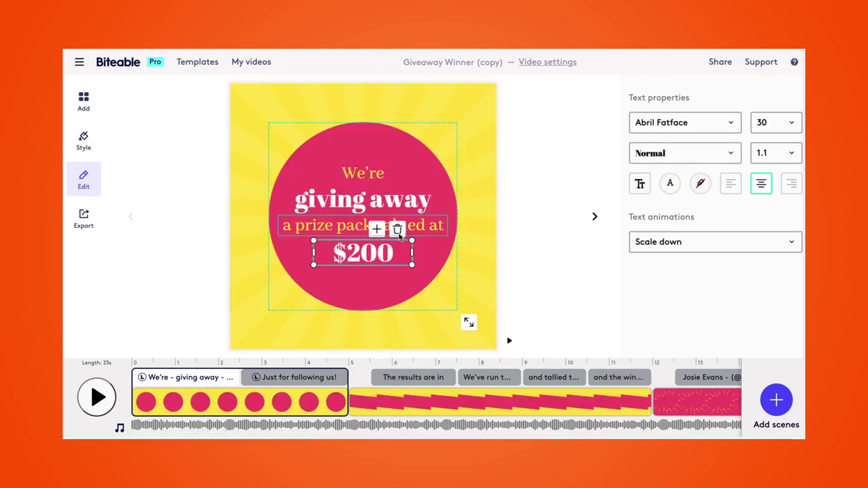
{"action": "left_click_drag", "start_coordinate": [398, 234], "coordinate": [398, 268]}
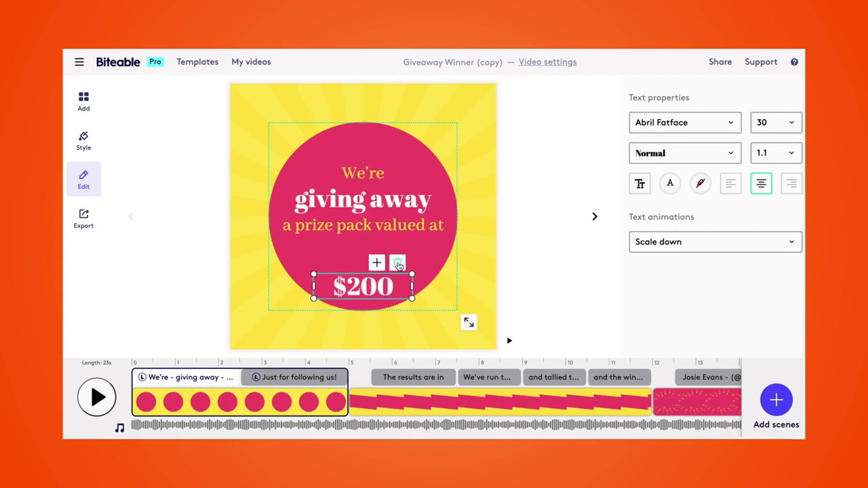
{"action": "left_click", "coordinate": [398, 264]}
{"action": "left_click", "coordinate": [382, 223]}
{"action": "double_click", "coordinate": [381, 218]}
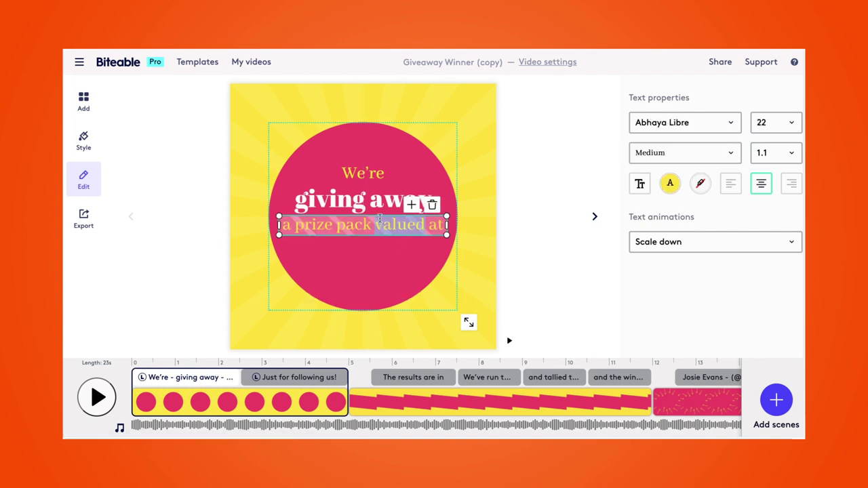
{"action": "type", "text": "a Biteab"}
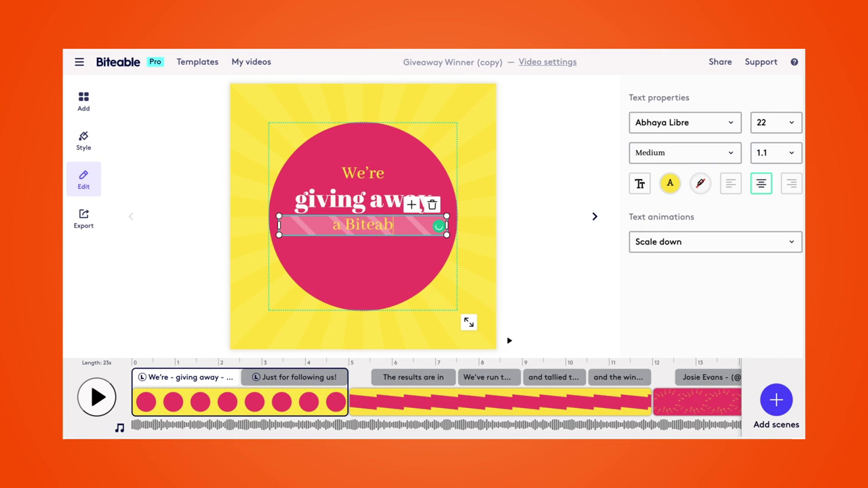
{"action": "type", "text": "le subscription"}
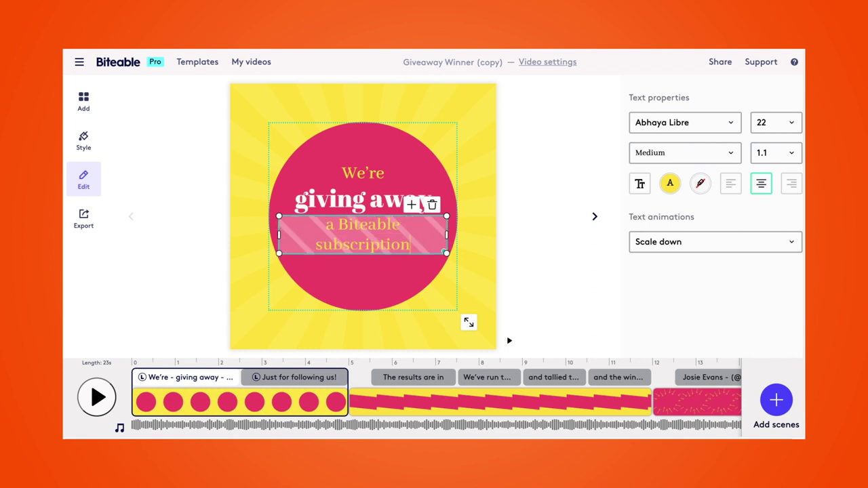
{"action": "type", "text": "!"}
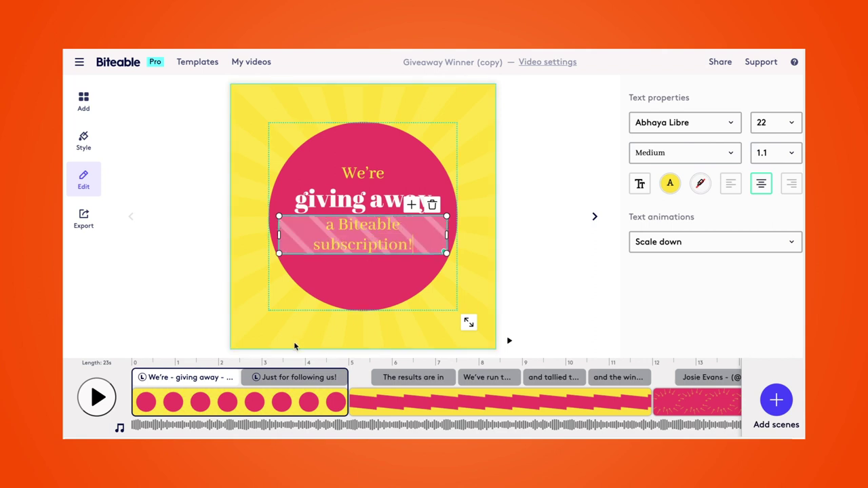
- Rewrite 'Just for following us!' as 'To celebrate 20,000 followers!'
{"action": "left_click", "coordinate": [274, 378]}
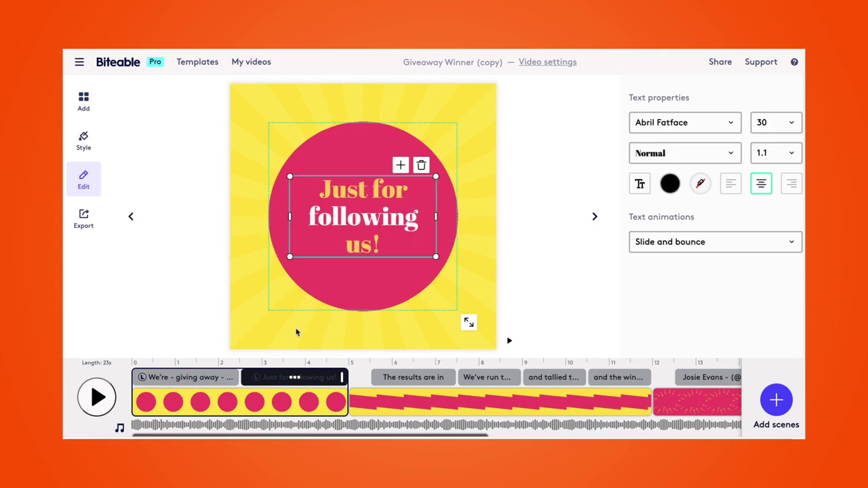
{"action": "triple_click", "coordinate": [359, 189]}
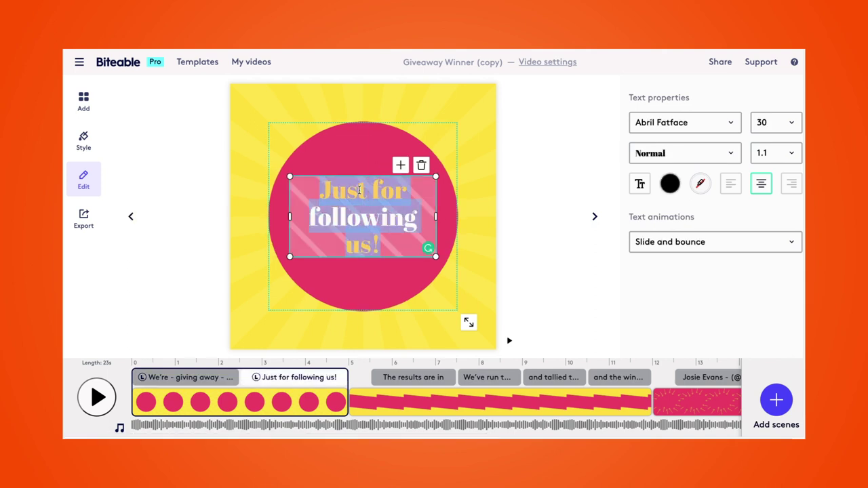
{"action": "left_click_drag", "start_coordinate": [407, 191], "coordinate": [342, 192]}
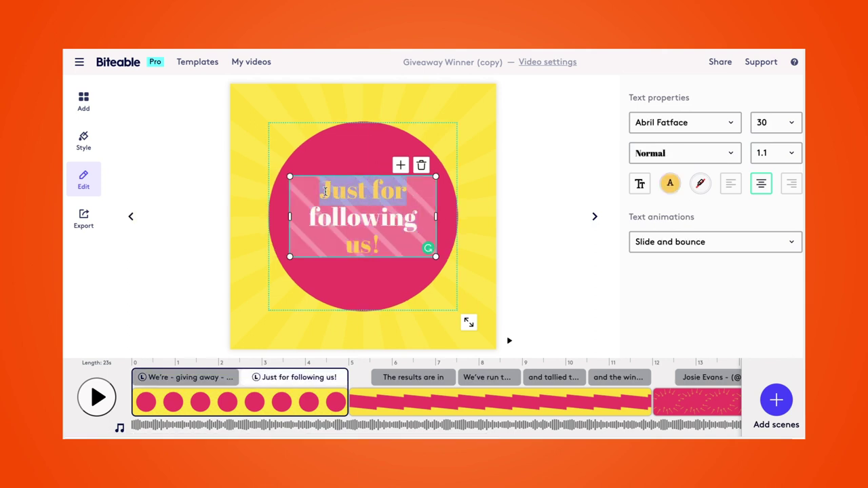
{"action": "type", "text": "To celebrate"}
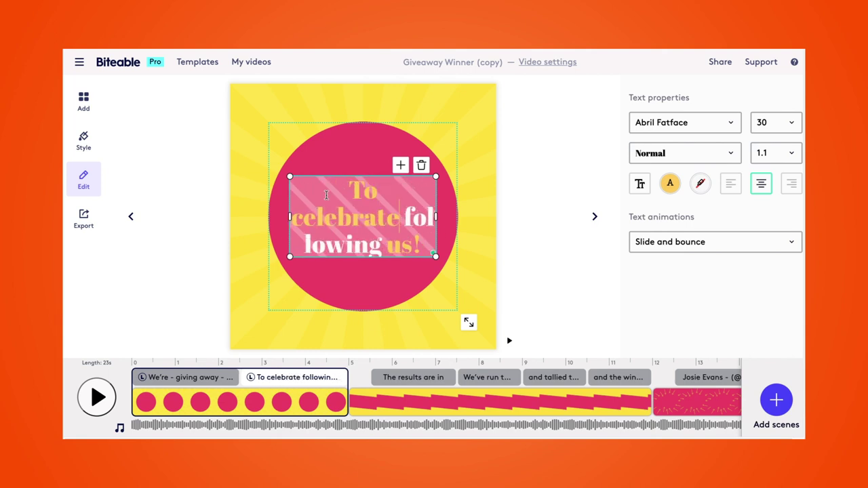
{"action": "left_click_drag", "start_coordinate": [407, 218], "coordinate": [397, 233]}
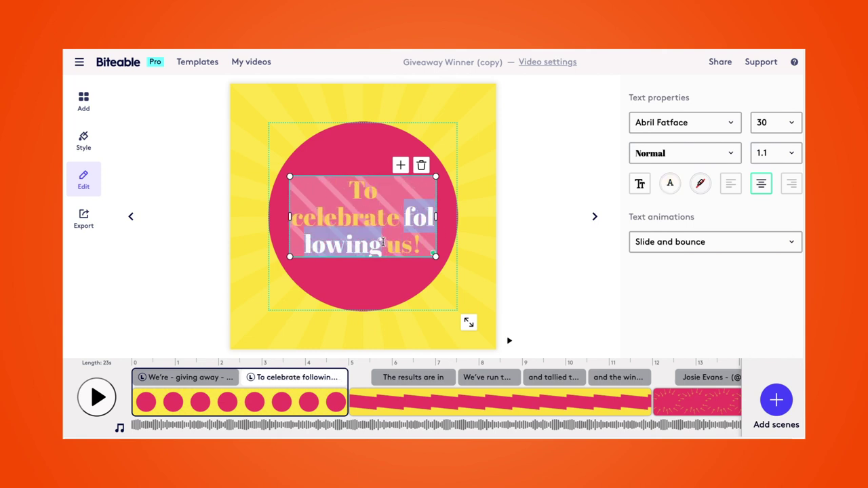
{"action": "type", "text": "20,000"}
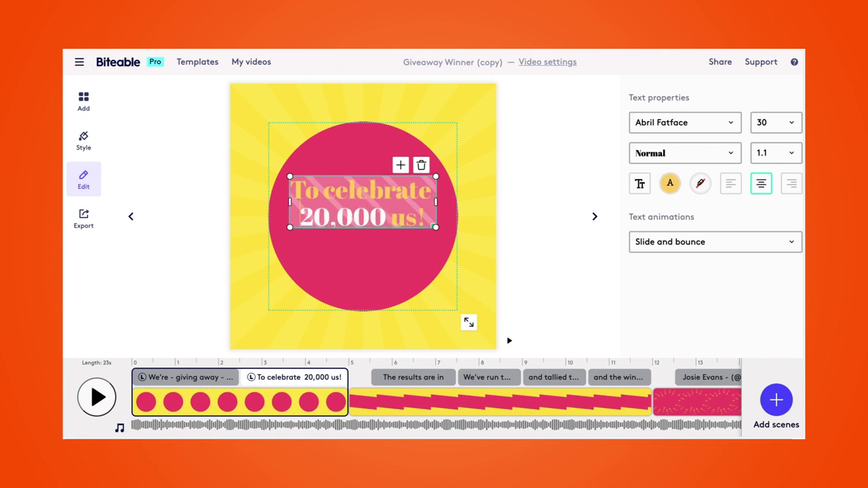
{"action": "type", "text": " followers"}
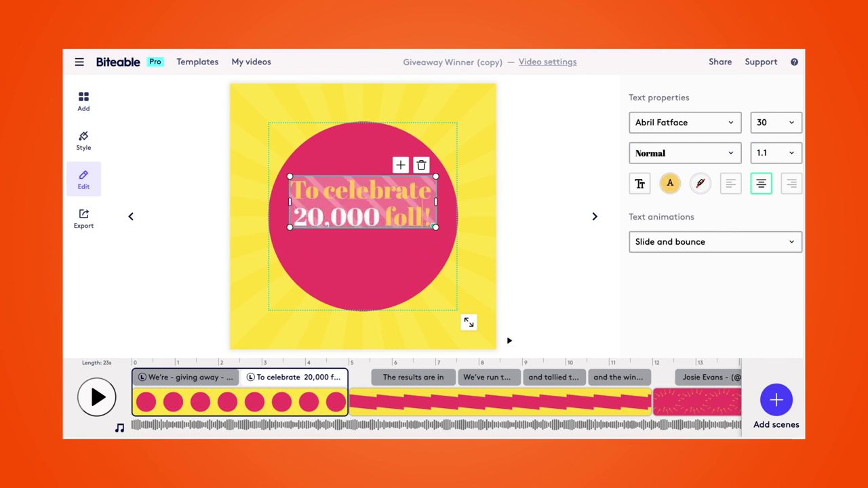
- Widen the celebration text box on both sides and re-centre it in the circle
{"action": "left_click", "coordinate": [379, 273]}
{"action": "left_click", "coordinate": [376, 246]}
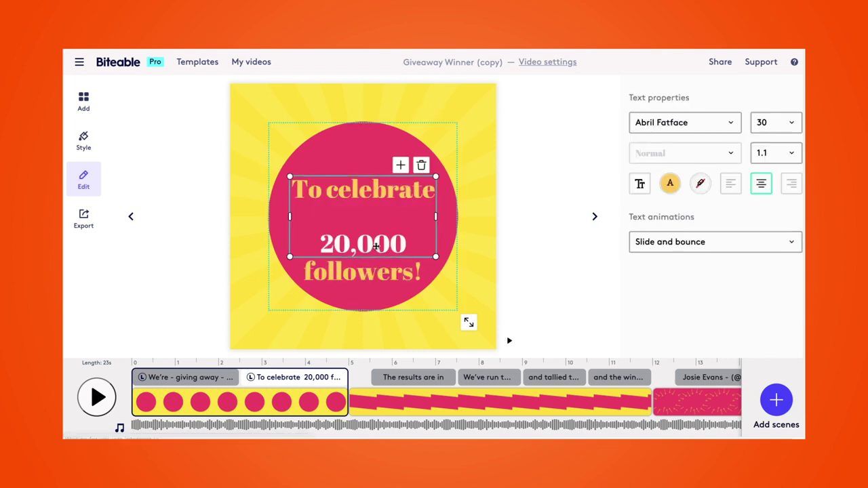
{"action": "double_click", "coordinate": [323, 244]}
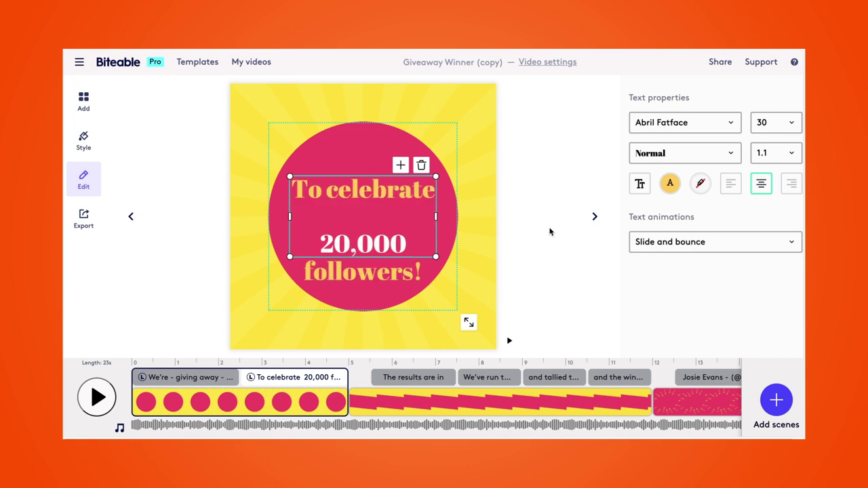
{"action": "left_click_drag", "start_coordinate": [436, 217], "coordinate": [453, 216]}
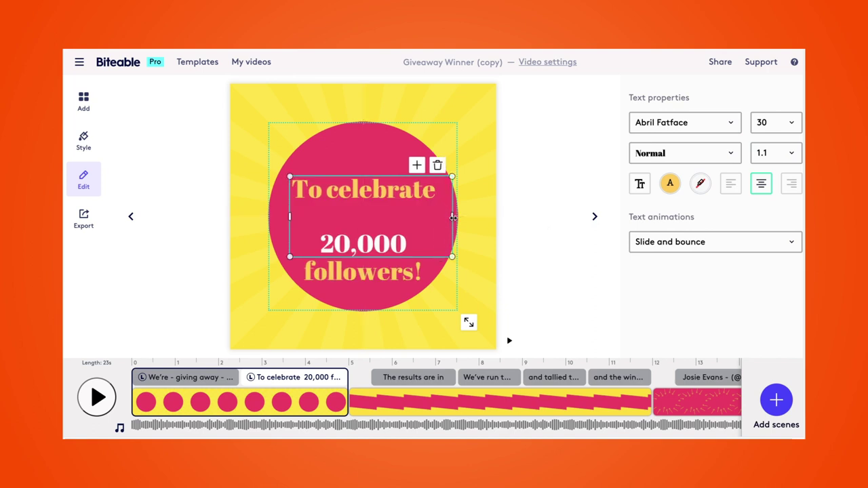
{"action": "left_click_drag", "start_coordinate": [290, 217], "coordinate": [265, 221]}
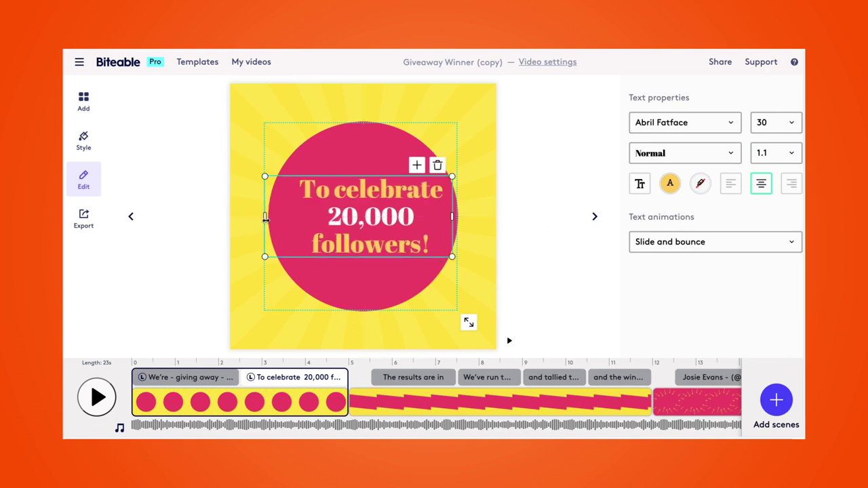
{"action": "mouse_move", "coordinate": [380, 176]}
{"action": "left_mouse_down"}
{"action": "mouse_move", "coordinate": [369, 175]}
{"action": "mouse_move", "coordinate": [381, 176]}
{"action": "left_mouse_up"}
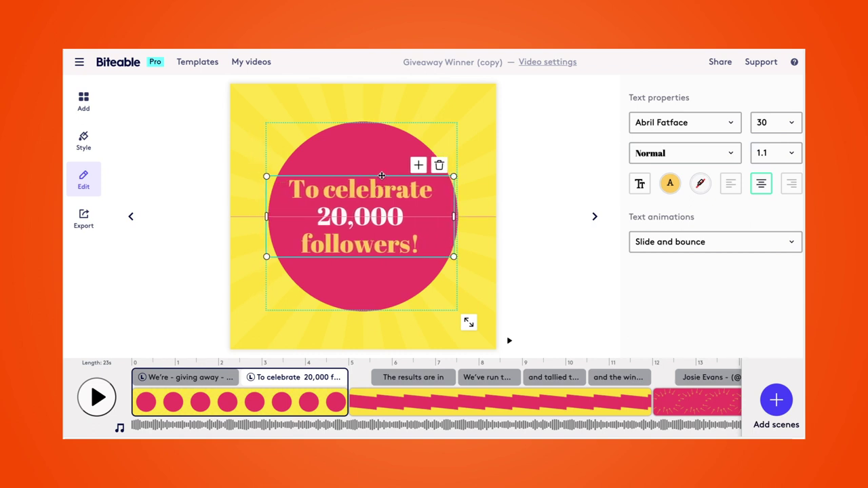
- Change the caption 'and tallied the votes' to 'and randomly picked a winner'
{"action": "left_click", "coordinate": [386, 381]}
{"action": "left_click", "coordinate": [470, 379]}
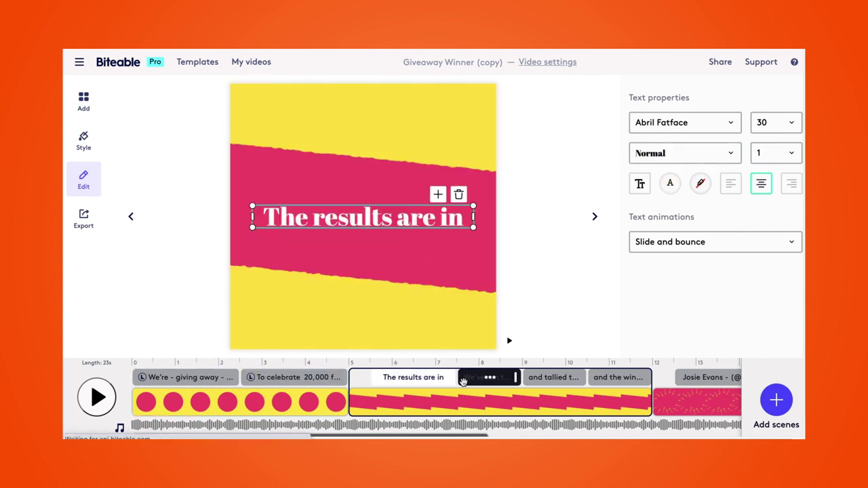
{"action": "left_click", "coordinate": [533, 381]}
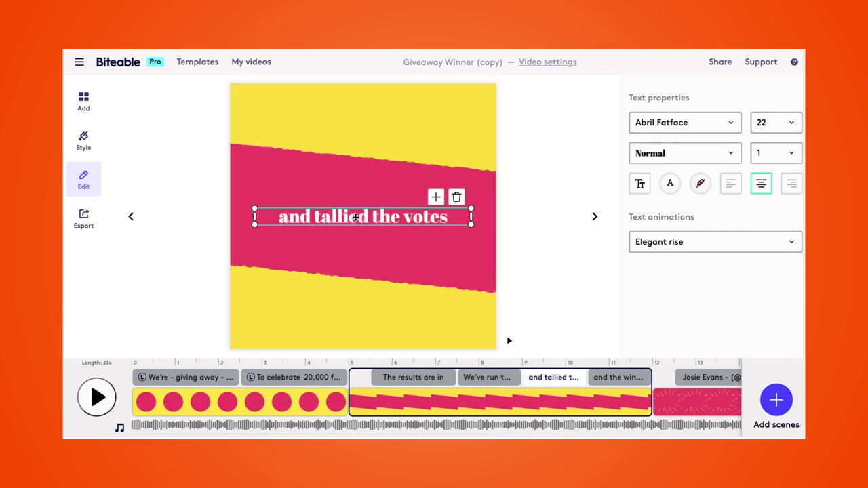
{"action": "double_click", "coordinate": [318, 217]}
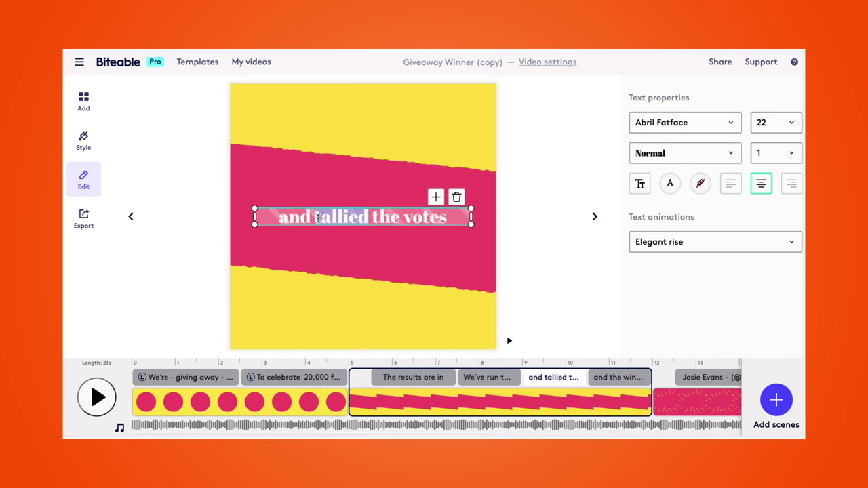
{"action": "left_click_drag", "start_coordinate": [454, 218], "coordinate": [355, 218]}
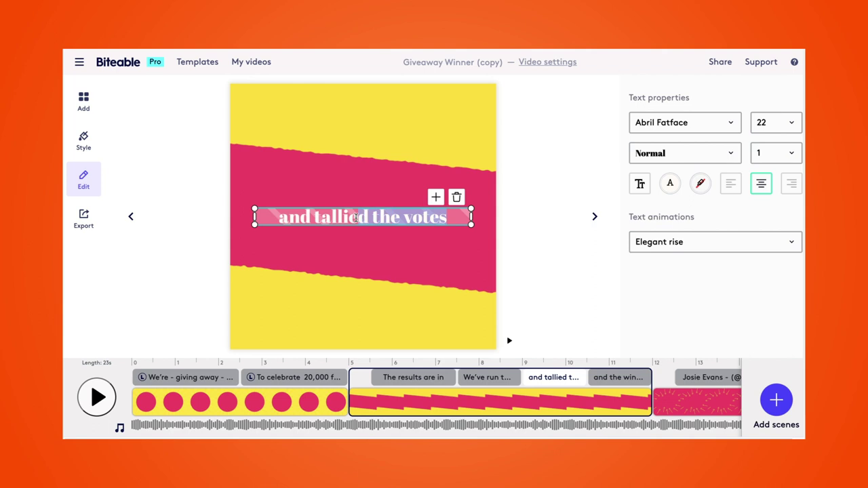
{"action": "key", "text": "BackSpace"}
{"action": "key", "text": "BackSpace"}
{"action": "type", "text": "ra"}
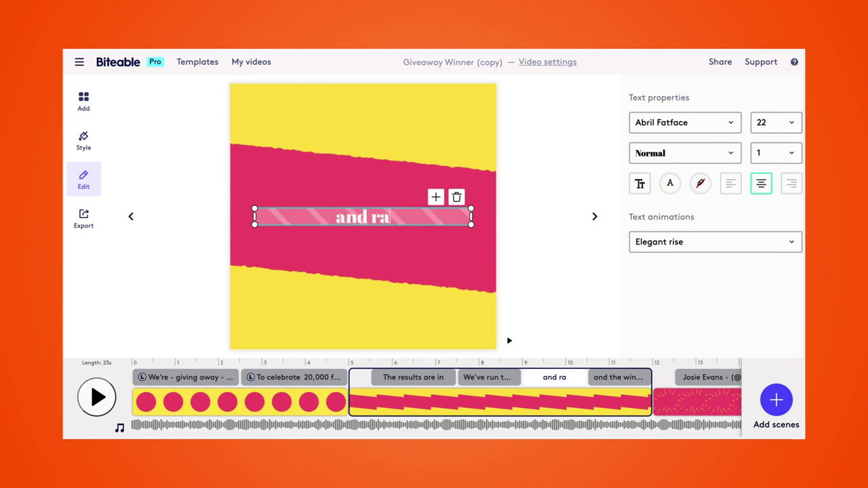
{"action": "type", "text": "ndomly picked a winner"}
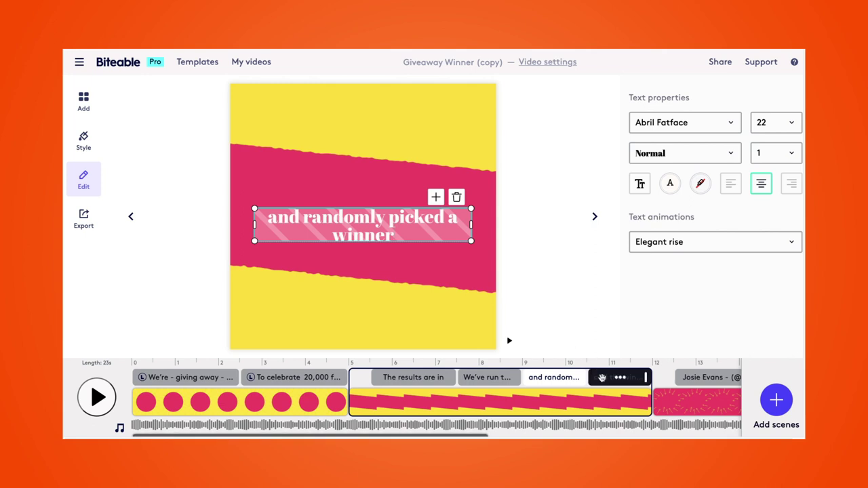
- Replace the winner's first name and social handle on the name reveal scene
{"action": "left_click", "coordinate": [602, 378]}
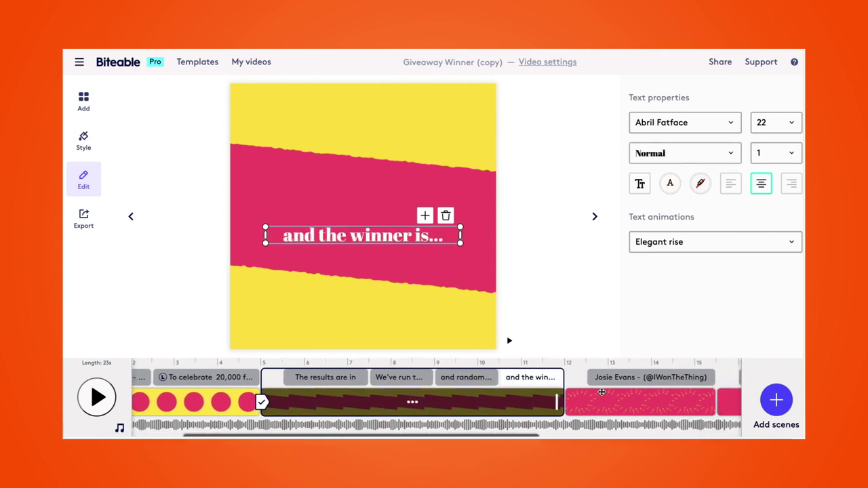
{"action": "left_click", "coordinate": [442, 394]}
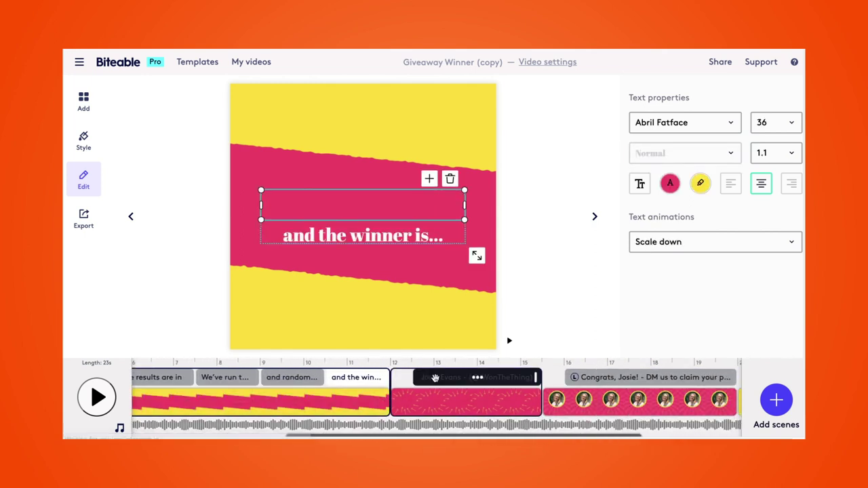
{"action": "left_click", "coordinate": [318, 206]}
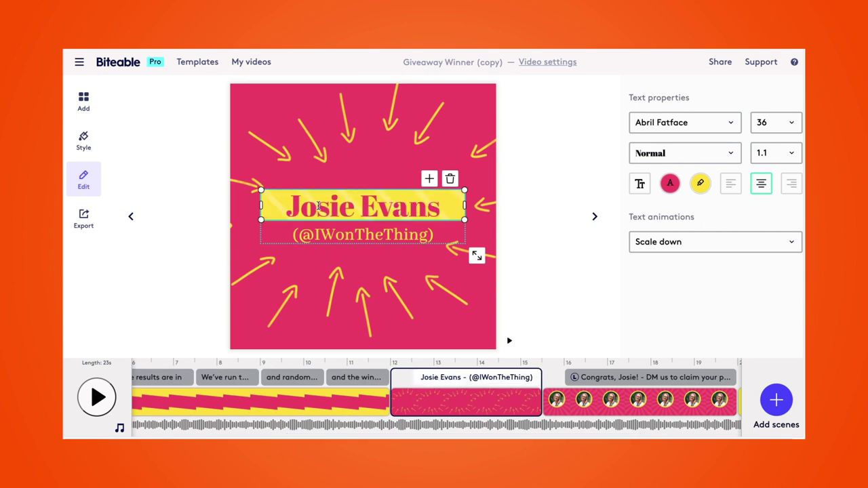
{"action": "double_click", "coordinate": [319, 206]}
{"action": "type", "text": "Sarah"}
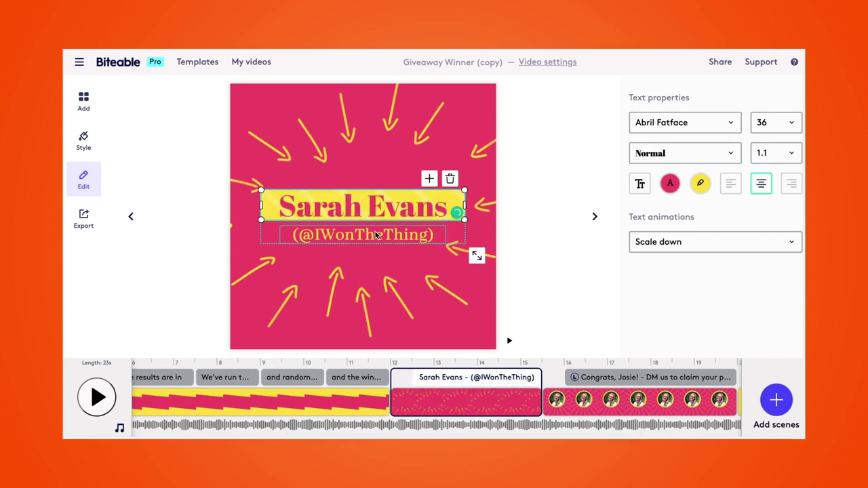
{"action": "left_click", "coordinate": [376, 234]}
{"action": "triple_click", "coordinate": [400, 234]}
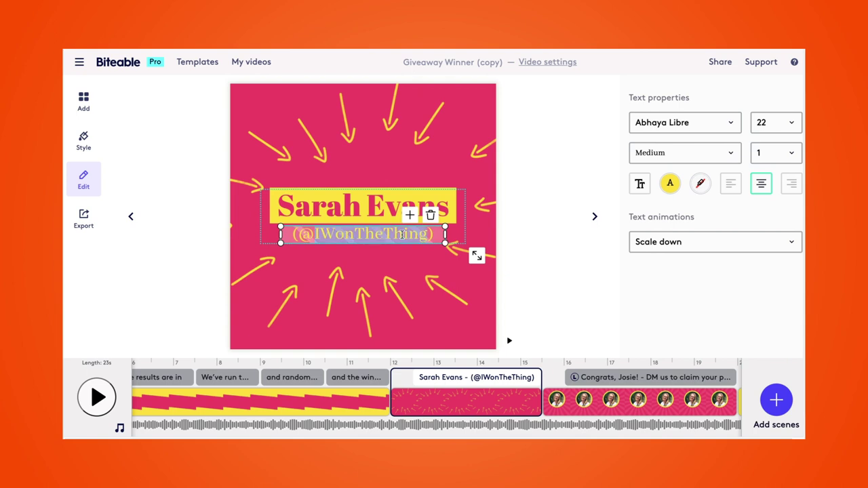
{"action": "type", "text": "(@SarahWon)"}
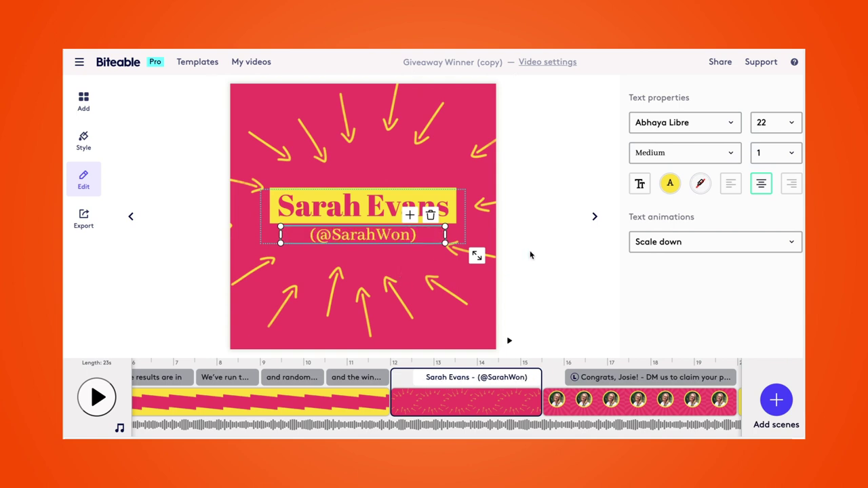
- Put the new winner's first name into the Congrats heading
{"action": "left_click", "coordinate": [463, 321]}
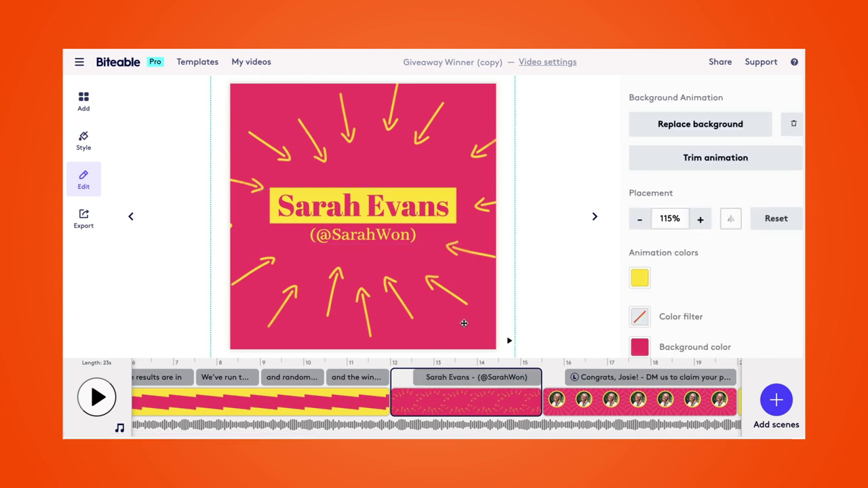
{"action": "left_click", "coordinate": [562, 407]}
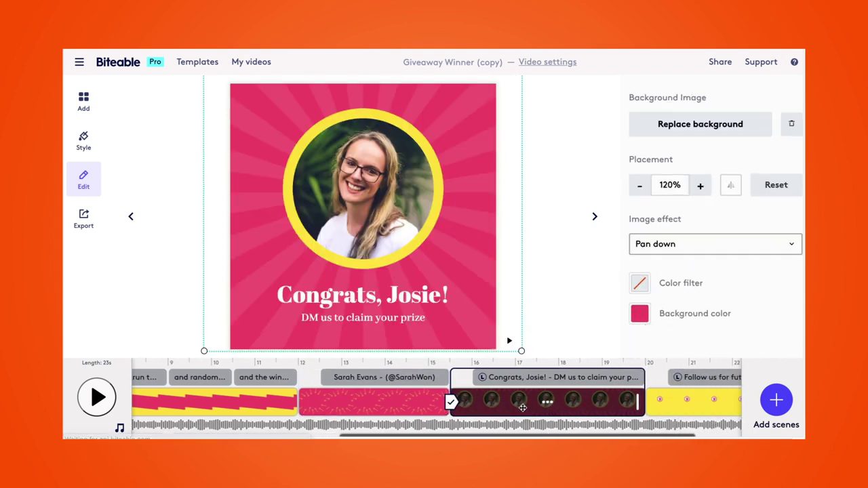
{"action": "left_click", "coordinate": [405, 297]}
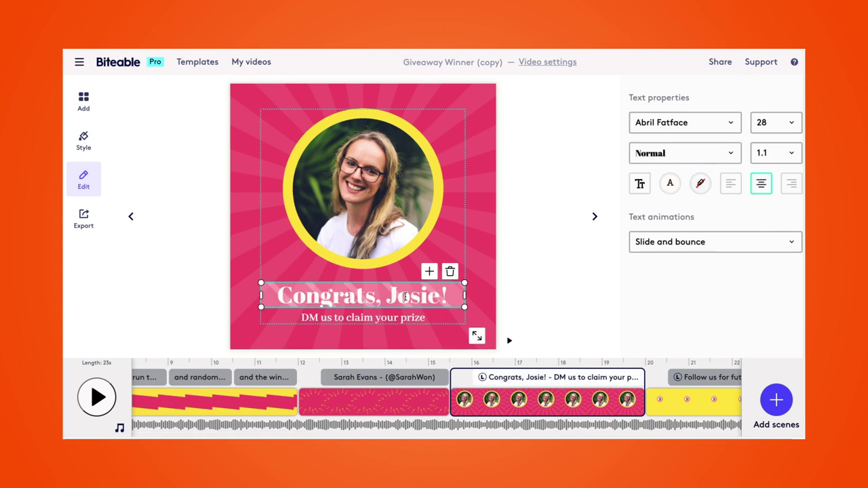
{"action": "type", "text": "Sarah"}
- Swap the circle photo for the new winner's uploaded photo and re-centre the face
{"action": "left_click", "coordinate": [347, 166]}
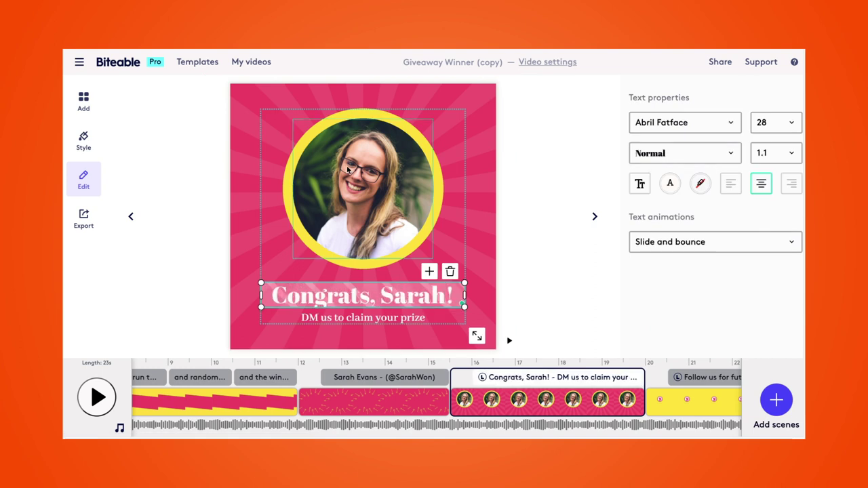
{"action": "left_click", "coordinate": [739, 134]}
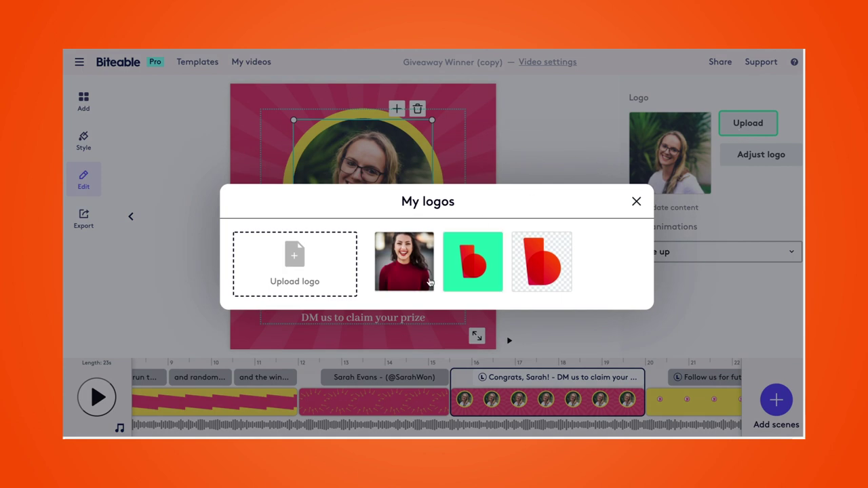
{"action": "left_click", "coordinate": [411, 284]}
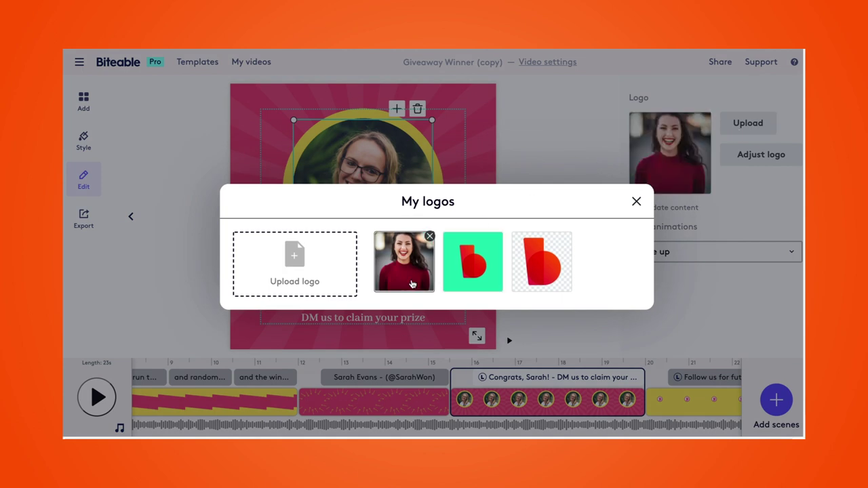
{"action": "left_click", "coordinate": [750, 159]}
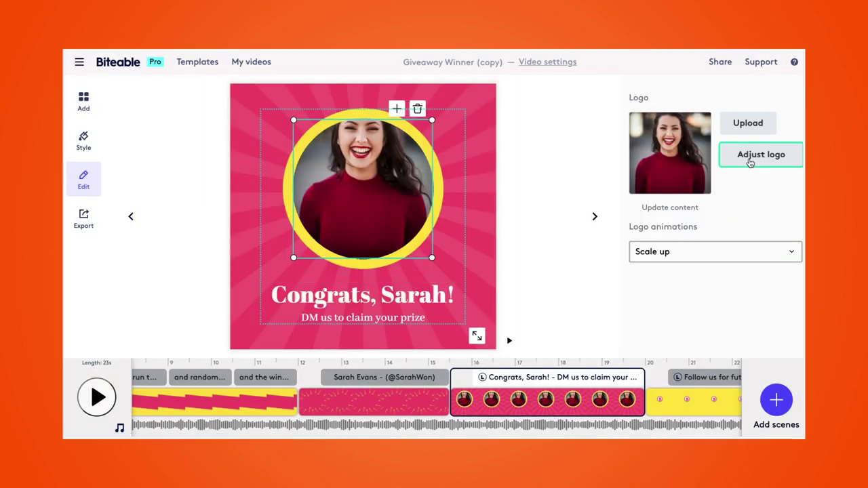
{"action": "left_click_drag", "start_coordinate": [429, 207], "coordinate": [433, 254]}
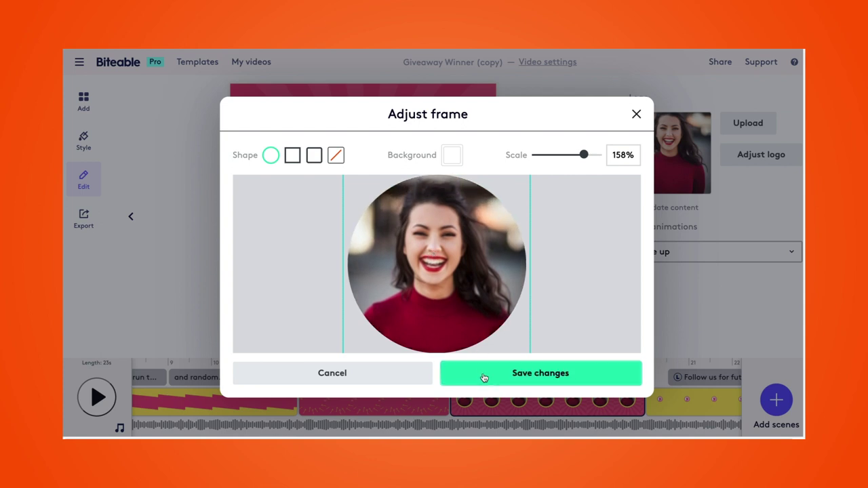
{"action": "left_click", "coordinate": [482, 374]}
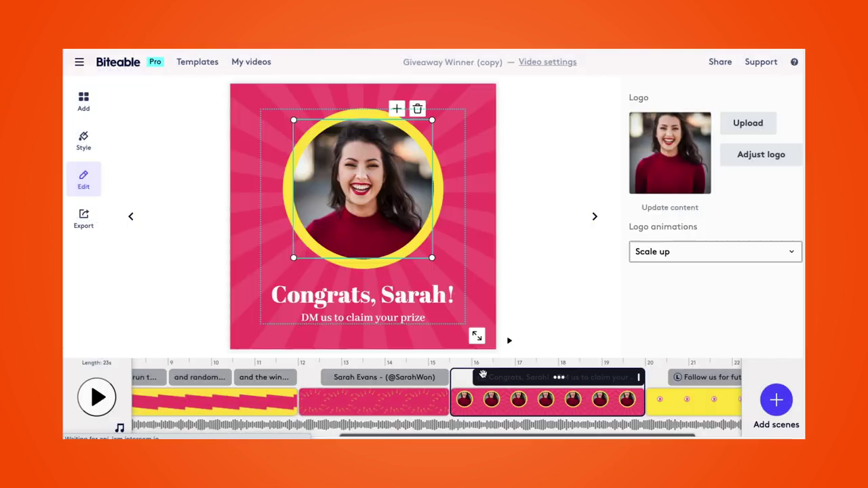
{"action": "left_click", "coordinate": [575, 401]}
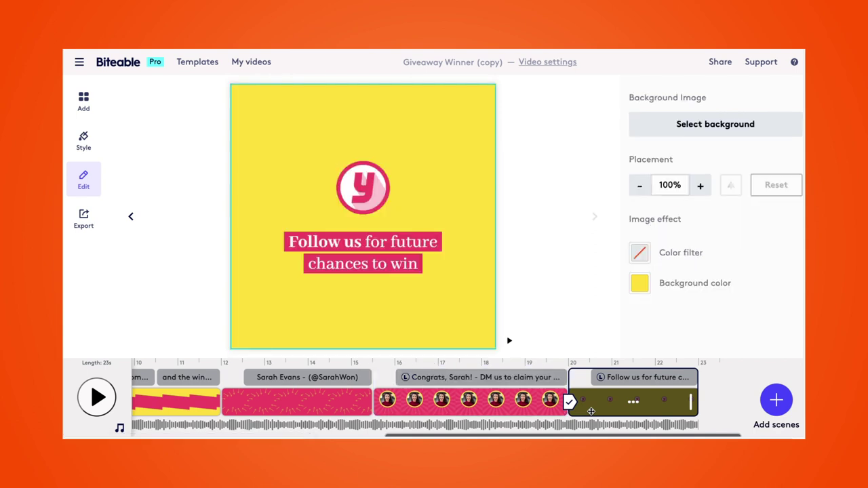
{"action": "scroll", "coordinate": [556, 405], "scroll_direction": "left", "scroll_amount": 10}
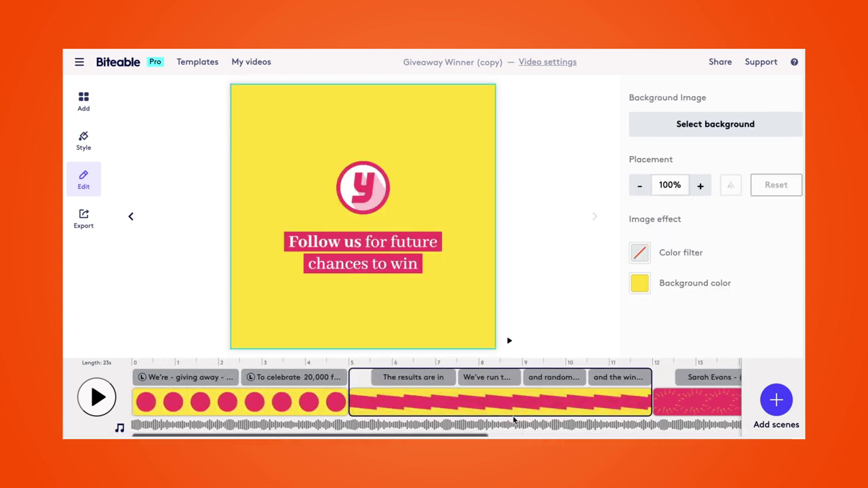
- Select the seven non-winner scenes and set their background to pale yellow #FFF2CD
{"action": "left_click", "coordinate": [84, 143]}
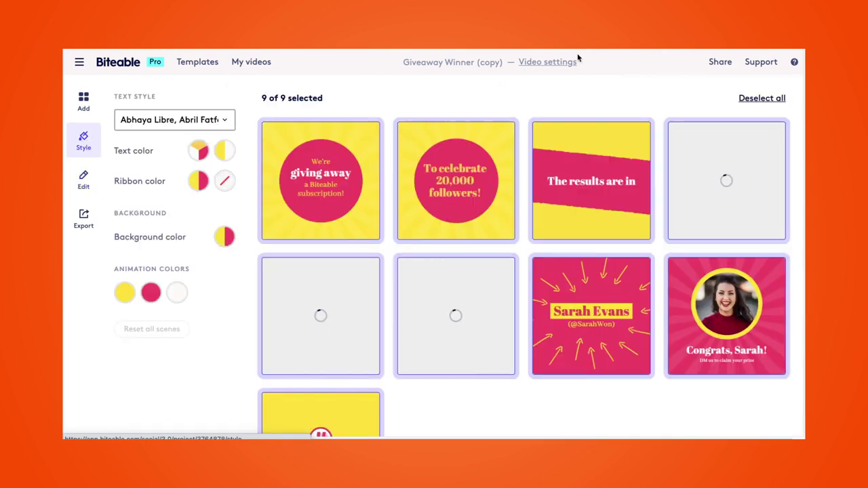
{"action": "left_click", "coordinate": [745, 98]}
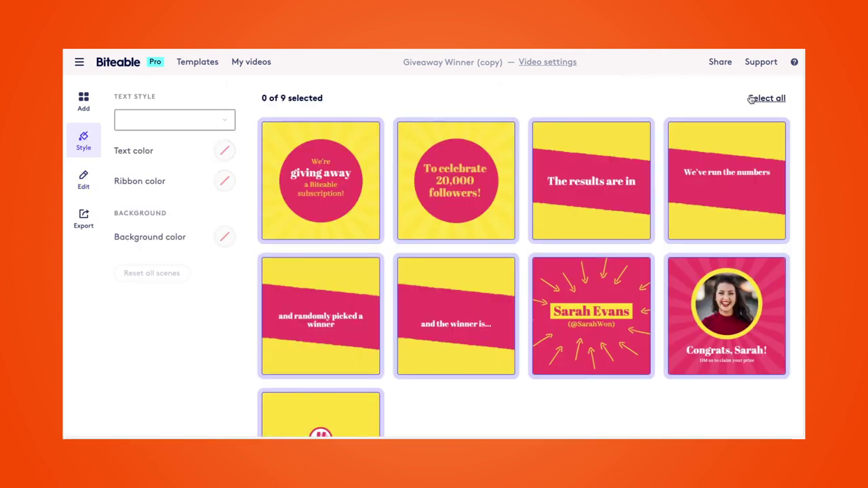
{"action": "left_click", "coordinate": [352, 163]}
{"action": "left_click", "coordinate": [456, 177]}
{"action": "left_click", "coordinate": [556, 182]}
{"action": "left_click", "coordinate": [726, 183]}
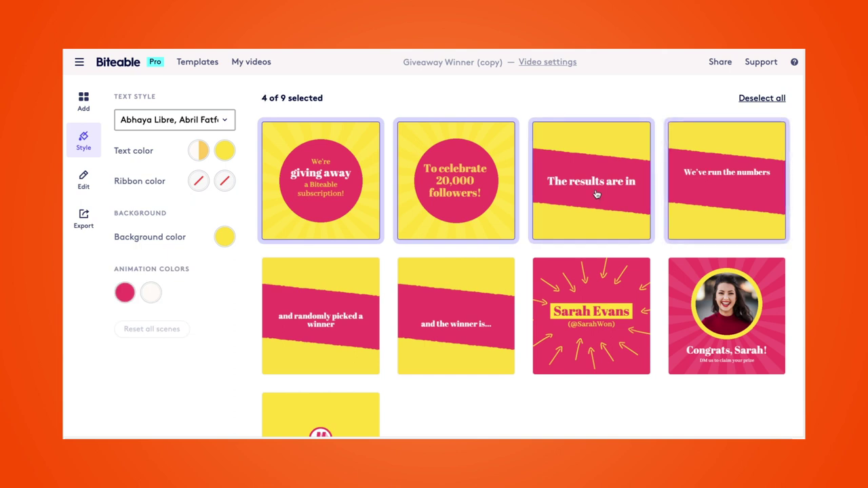
{"action": "left_click", "coordinate": [314, 317]}
{"action": "left_click", "coordinate": [451, 318]}
{"action": "left_click", "coordinate": [347, 412]}
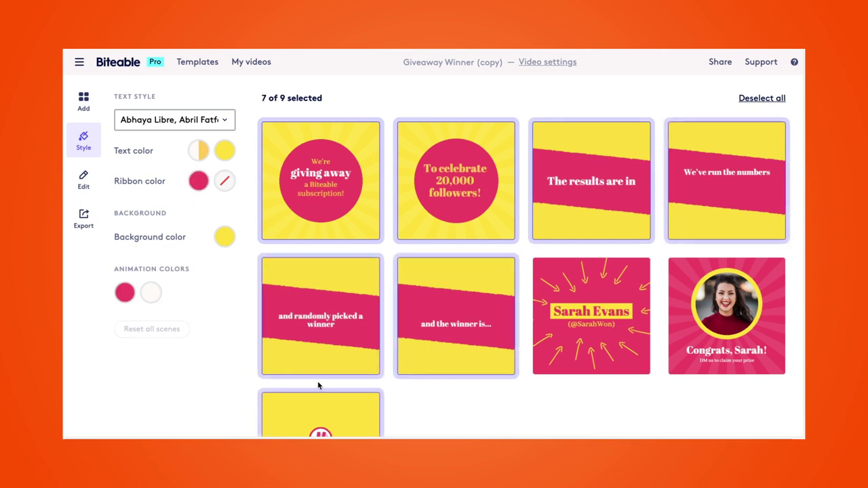
{"action": "left_click", "coordinate": [225, 237]}
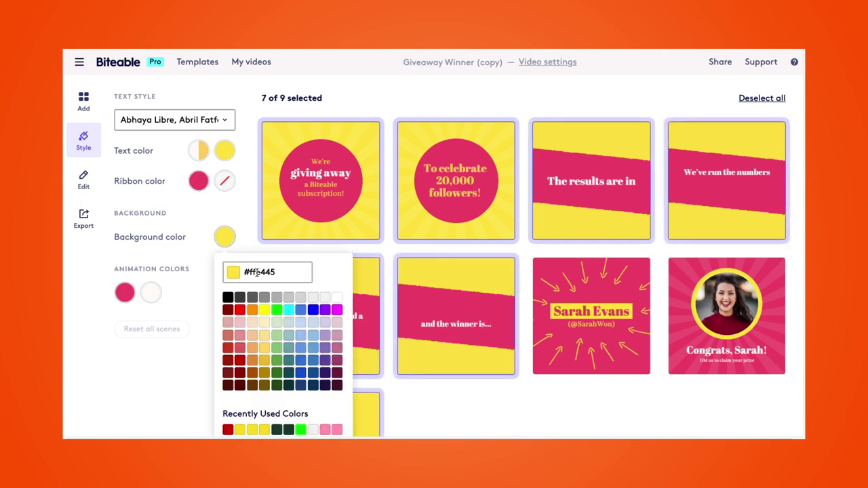
{"action": "left_click", "coordinate": [264, 326]}
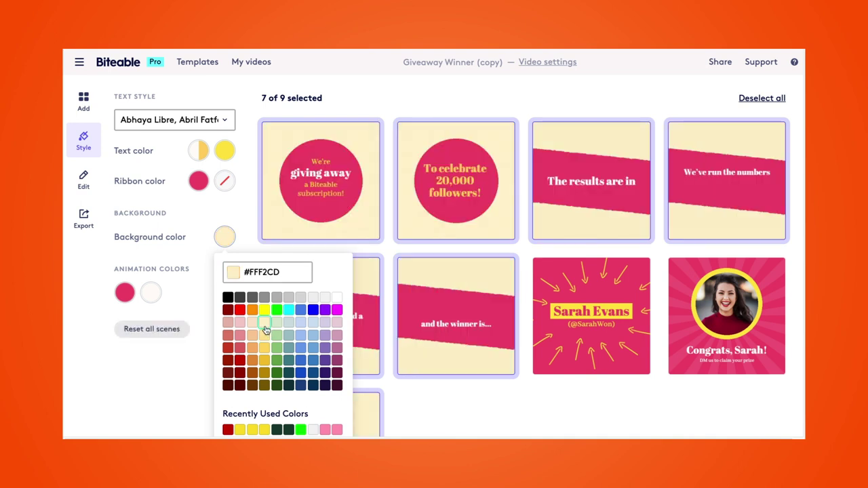
{"action": "left_click", "coordinate": [179, 393]}
{"action": "scroll", "coordinate": [179, 393], "scroll_direction": "down", "scroll_amount": 1}
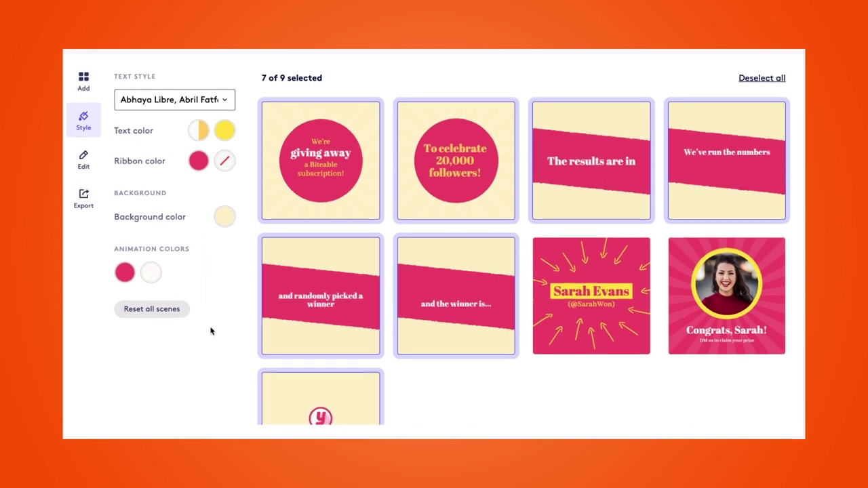
- Set the two winner scenes' background to #FFF2CD after trying pink and purple swatches
{"action": "left_click", "coordinate": [756, 79]}
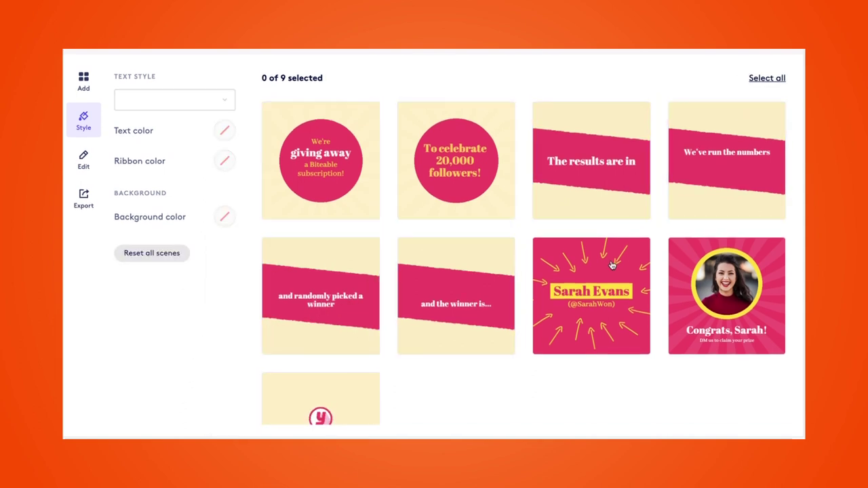
{"action": "left_click", "coordinate": [634, 278]}
{"action": "left_click", "coordinate": [703, 287]}
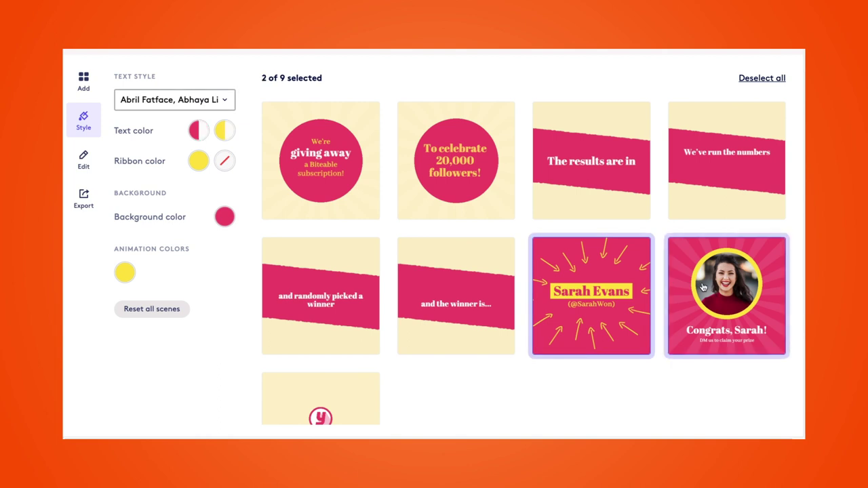
{"action": "left_click", "coordinate": [224, 217]}
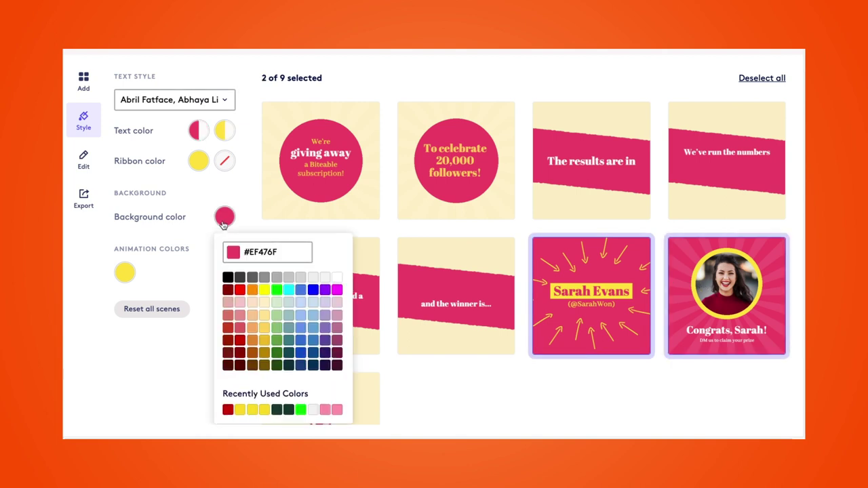
{"action": "left_click", "coordinate": [337, 316]}
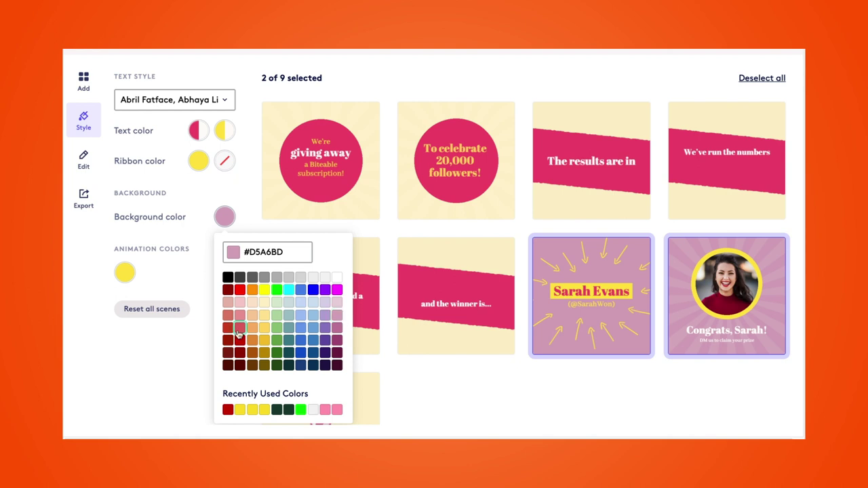
{"action": "left_click", "coordinate": [338, 353]}
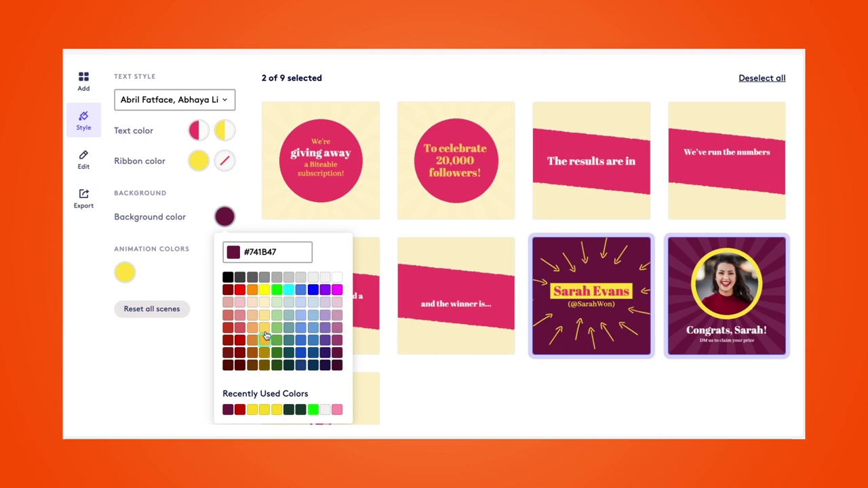
{"action": "left_click", "coordinate": [265, 317]}
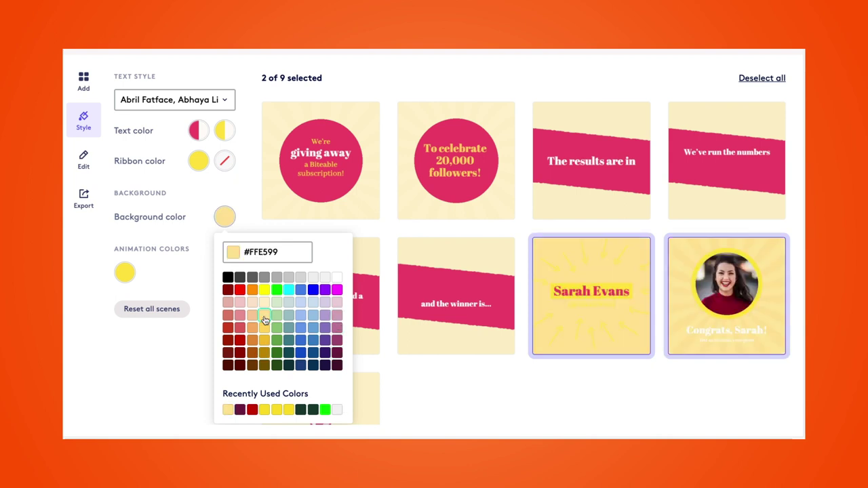
{"action": "left_click", "coordinate": [265, 305]}
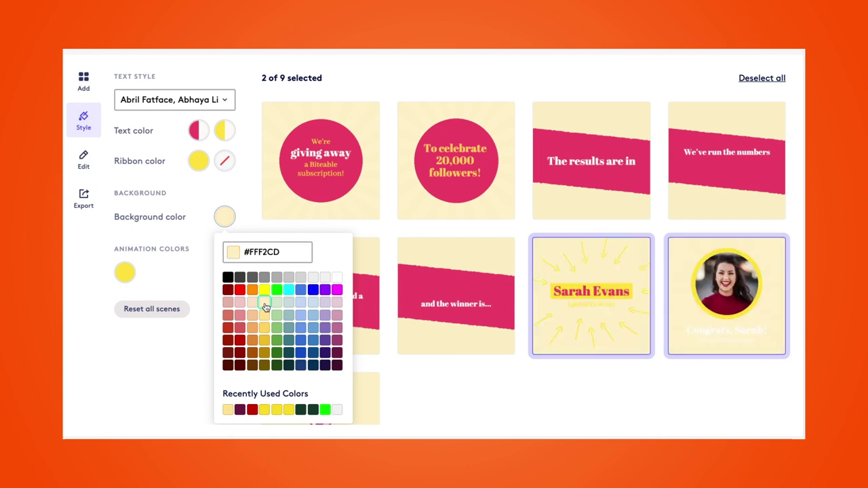
- Set the Congrats scene's main text to #666666 and secondary text to #999999
{"action": "left_click", "coordinate": [710, 344]}
{"action": "left_click", "coordinate": [632, 330]}
{"action": "left_click", "coordinate": [698, 343]}
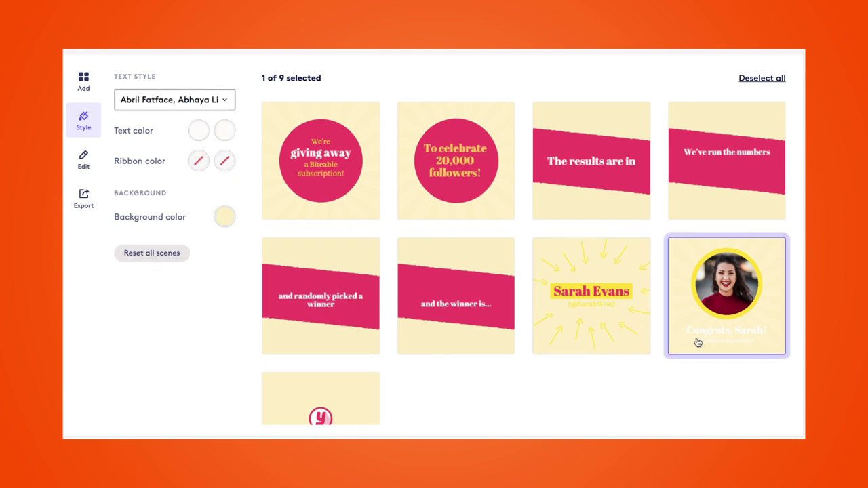
{"action": "left_click", "coordinate": [198, 133]}
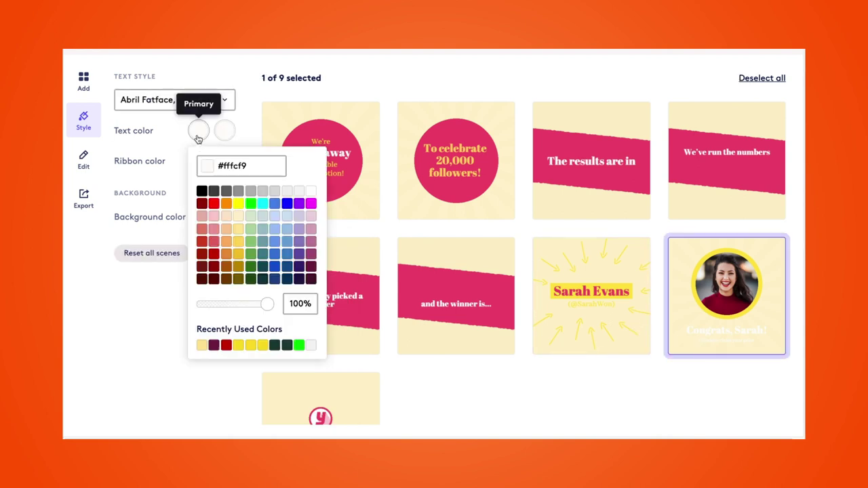
{"action": "left_click", "coordinate": [226, 192]}
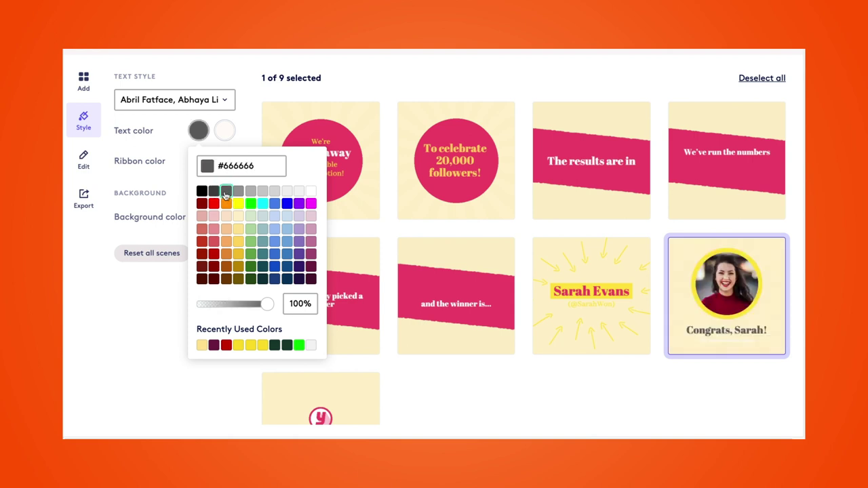
{"action": "left_click", "coordinate": [225, 130]}
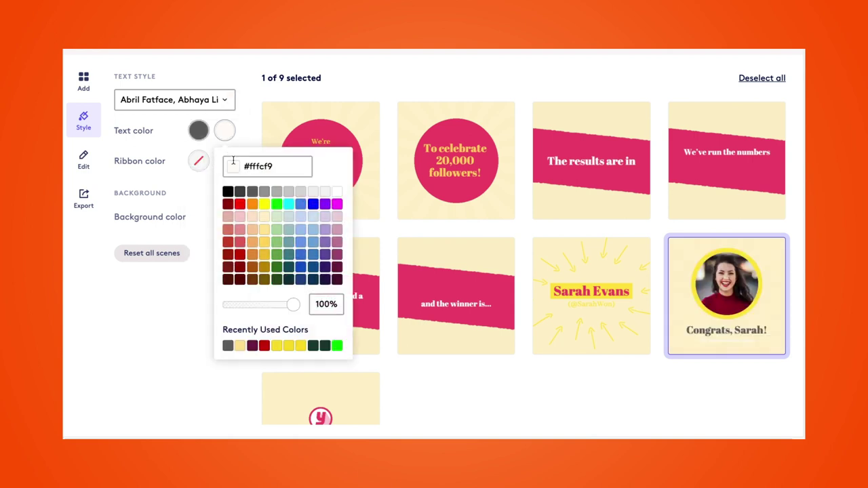
{"action": "left_click", "coordinate": [267, 193]}
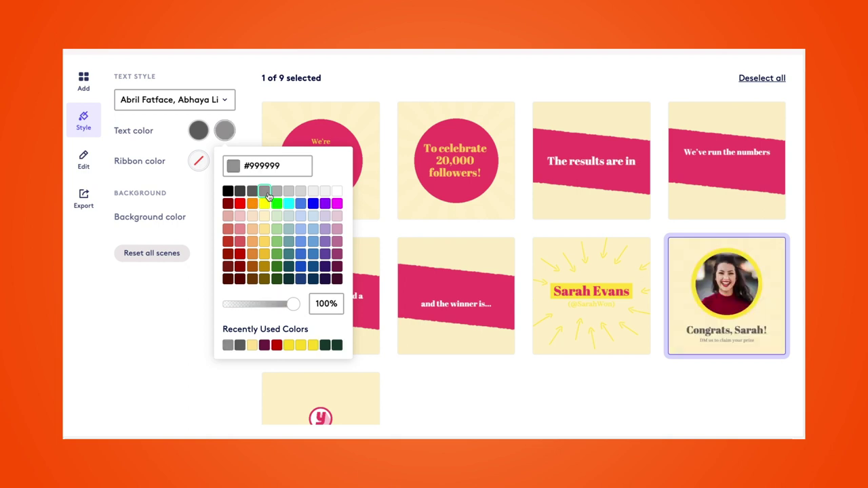
{"action": "left_click", "coordinate": [508, 399]}
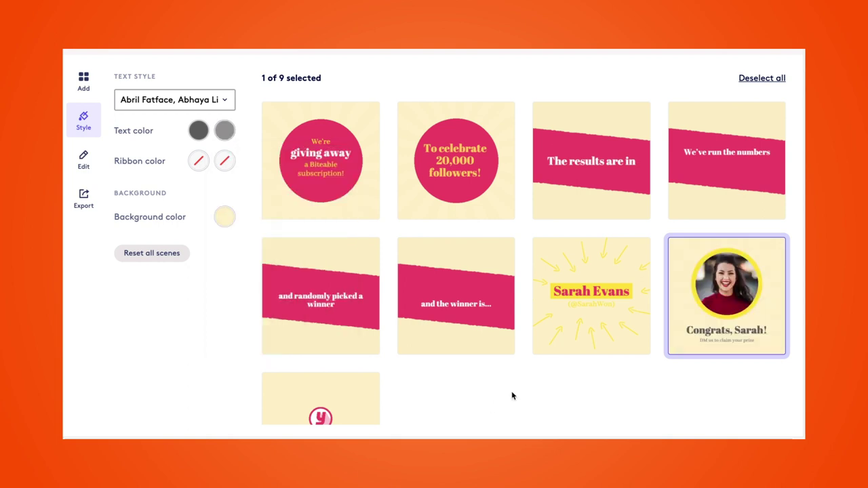
- Play the full video preview from the start, then go to the Export page
{"action": "scroll", "coordinate": [512, 396], "scroll_direction": "down", "scroll_amount": 2}
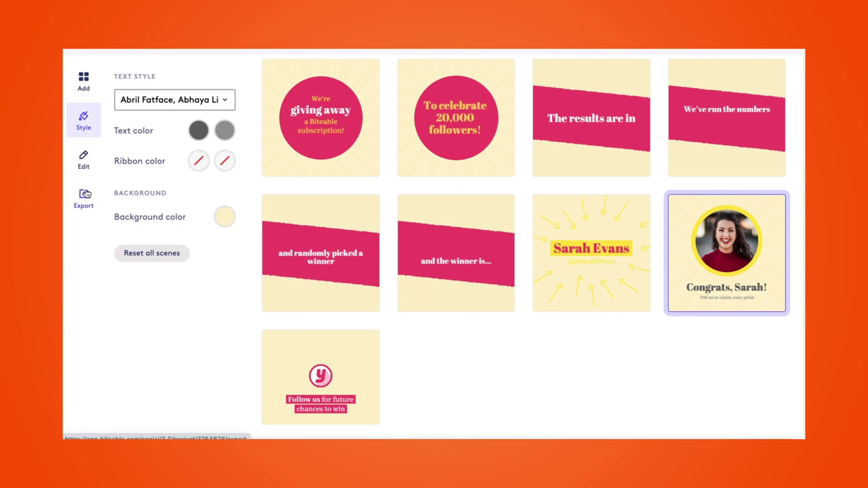
{"action": "left_click", "coordinate": [84, 166]}
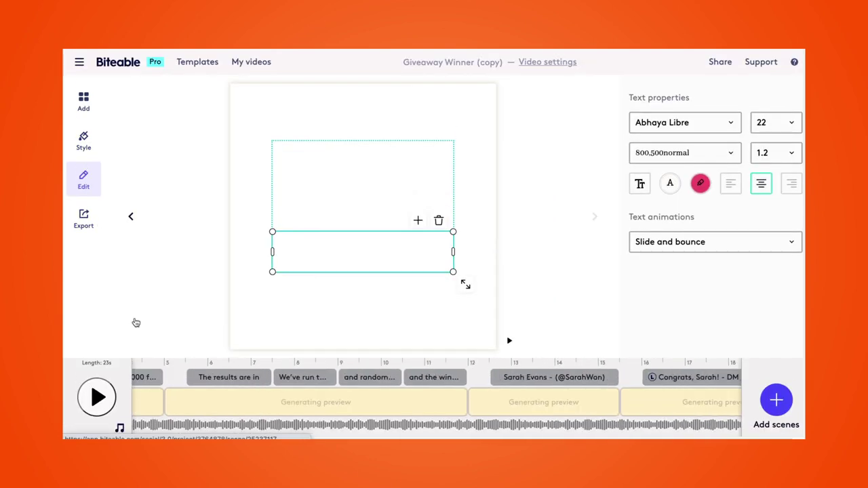
{"action": "scroll", "coordinate": [167, 401], "scroll_direction": "left", "scroll_amount": 3}
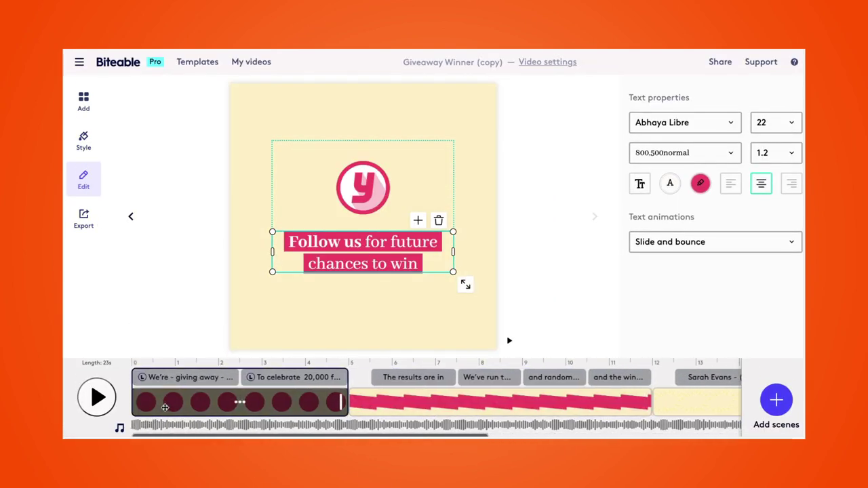
{"action": "left_click", "coordinate": [95, 397]}
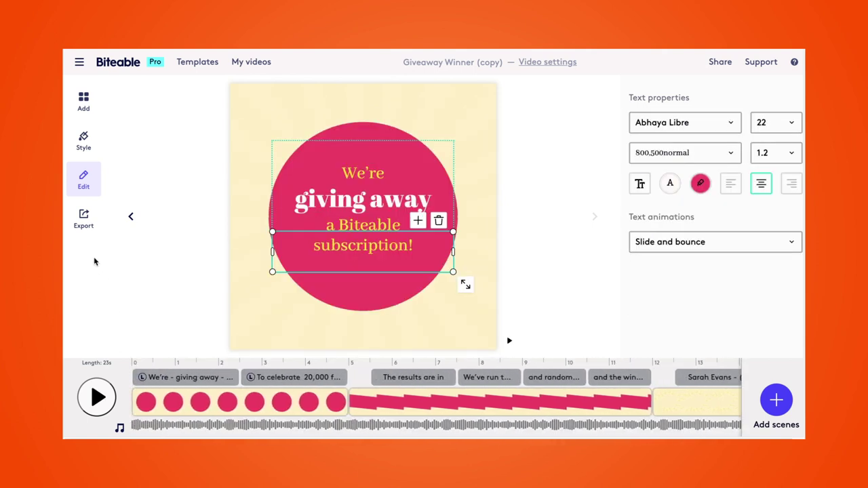
{"action": "left_click", "coordinate": [82, 228]}
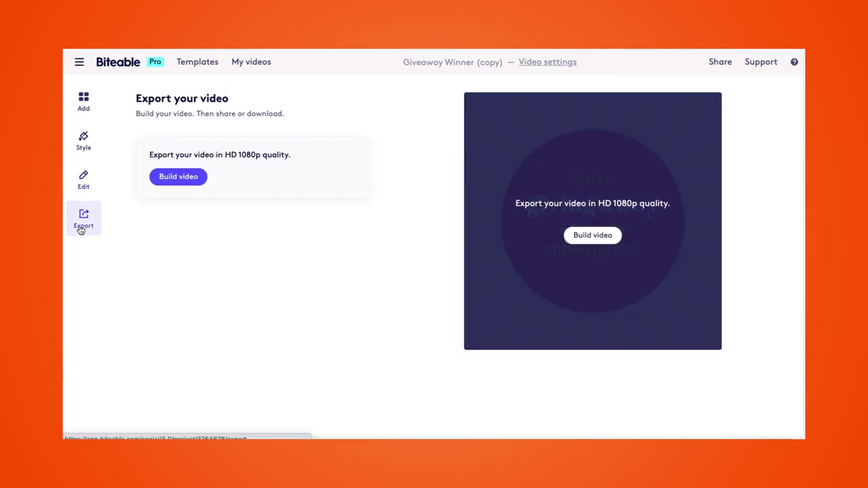
- Build the video in HD 1080p and glance at the sharing destinations
{"action": "left_click", "coordinate": [162, 181]}
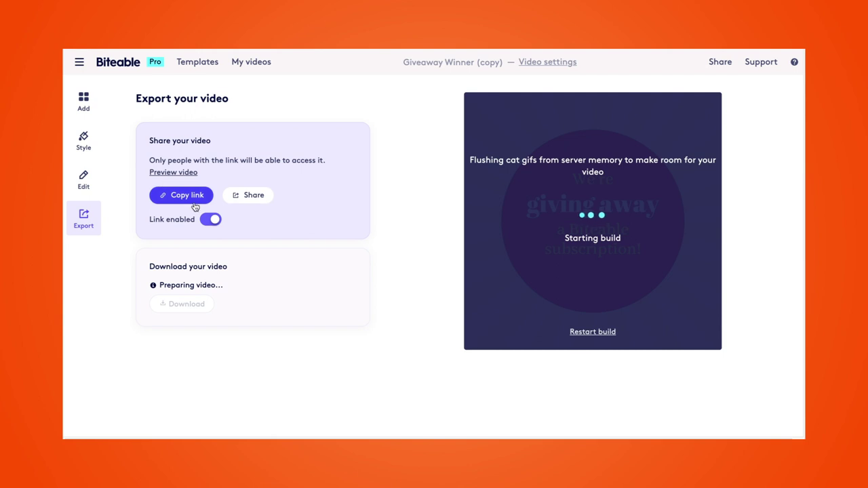
{"action": "left_click", "coordinate": [254, 195]}
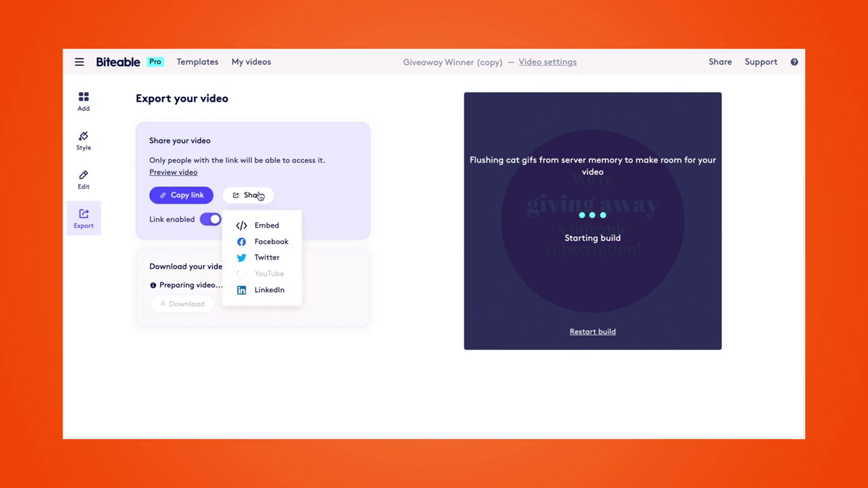
{"action": "left_click", "coordinate": [259, 197]}
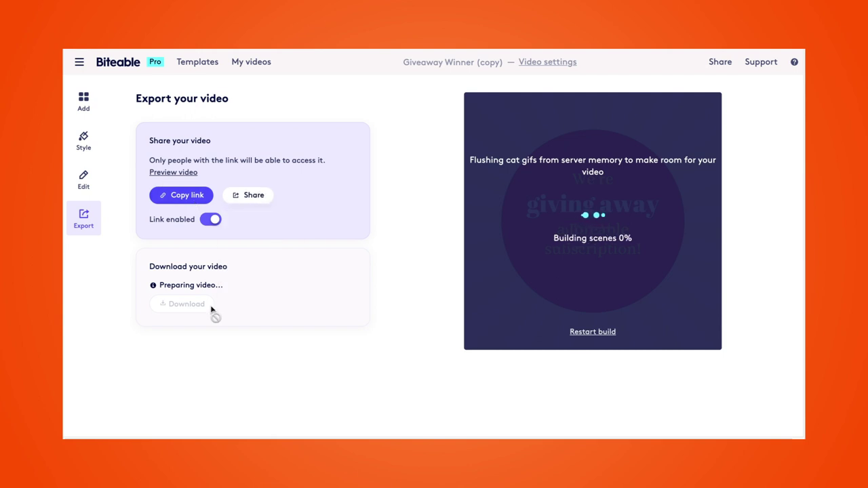